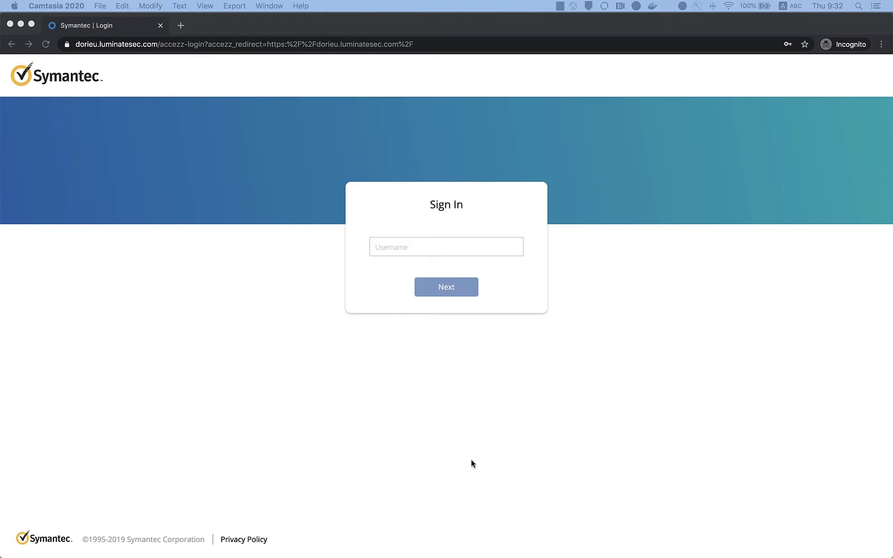
- Sign in to Microsoft using the saved username and saved password
left_click(410, 249)
type("kos")
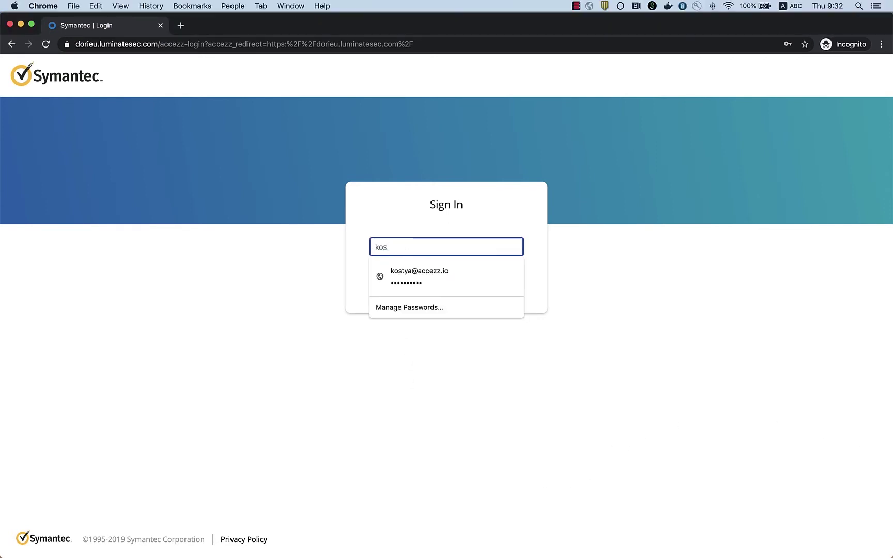
key("Down")
key("Return")
key("Return")
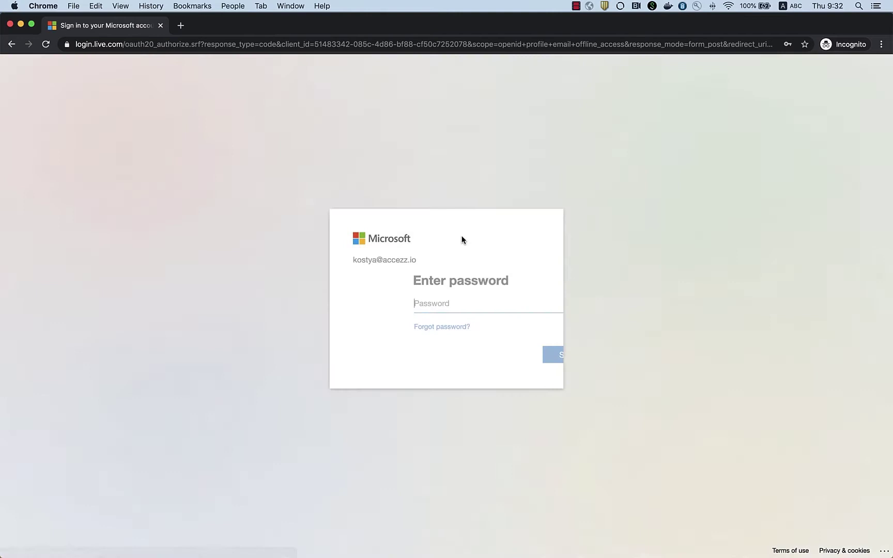
left_click(415, 302)
left_click(402, 331)
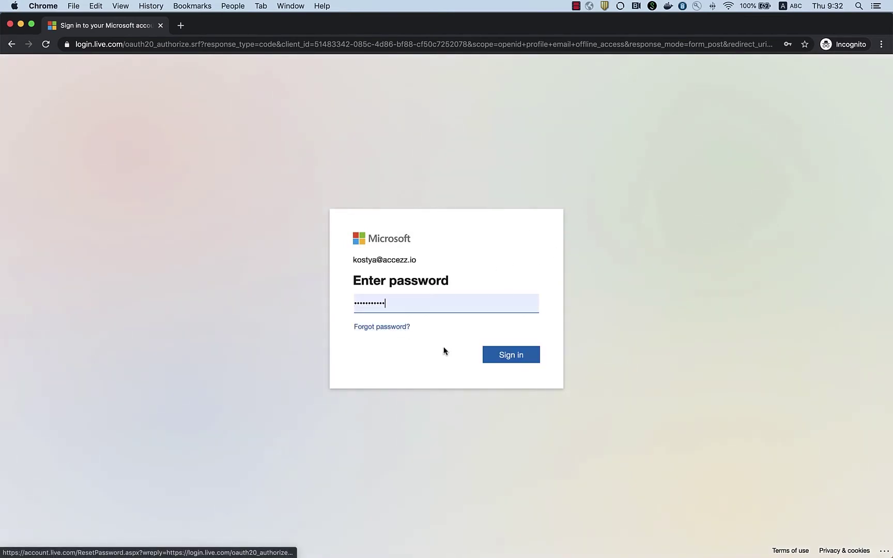
left_click(500, 359)
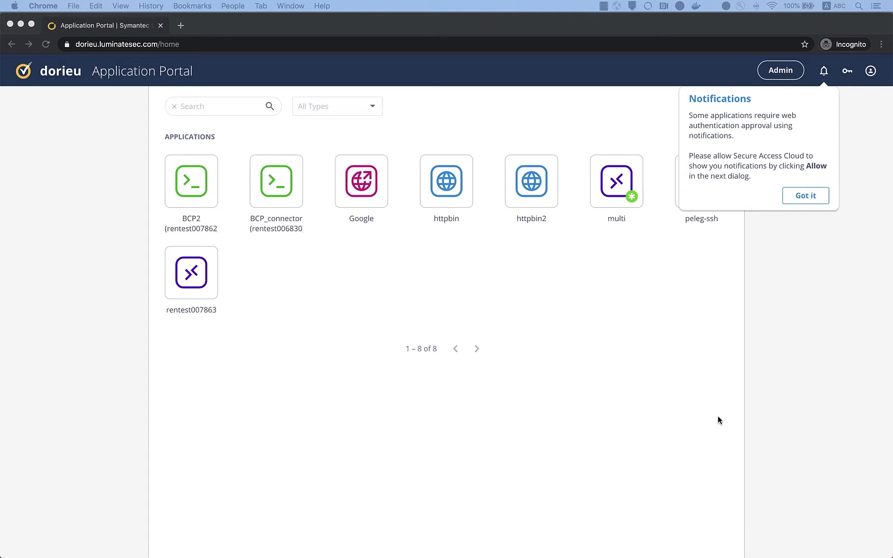
- Dismiss the notifications popup and re-save the Azure identity provider under Settings > Identity Providers
left_click(812, 187)
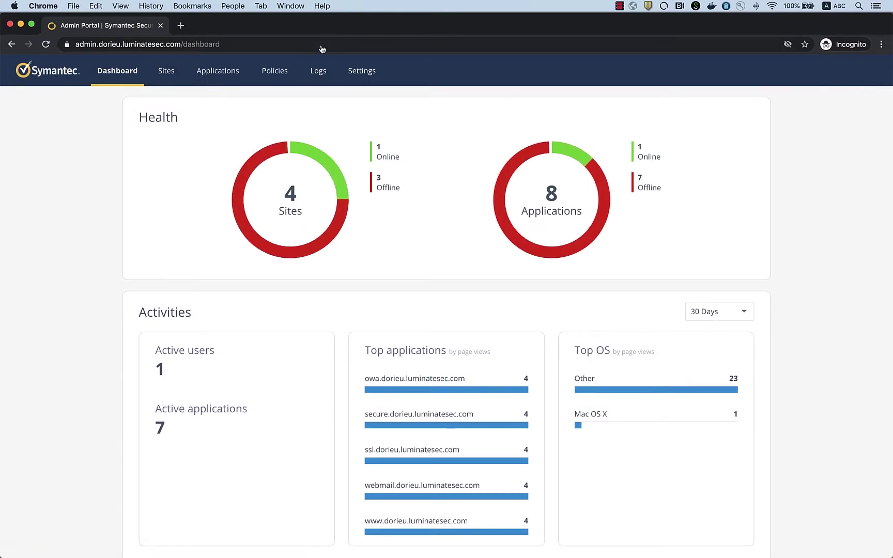
left_click(368, 73)
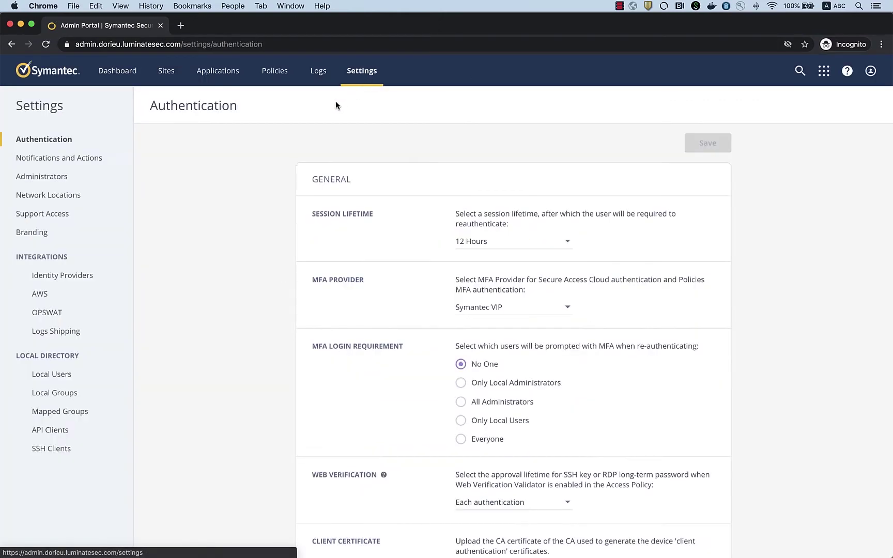
left_click(66, 276)
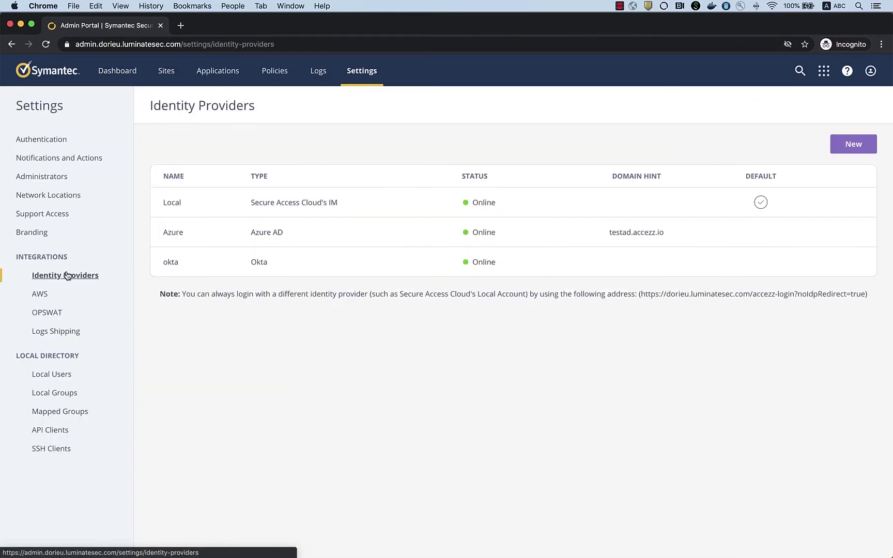
left_click(222, 234)
left_click(541, 426)
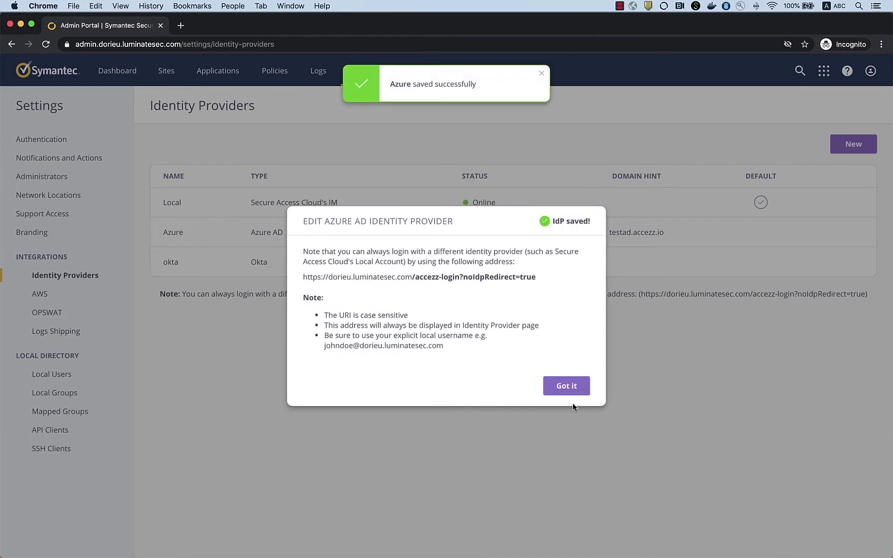
left_click(556, 391)
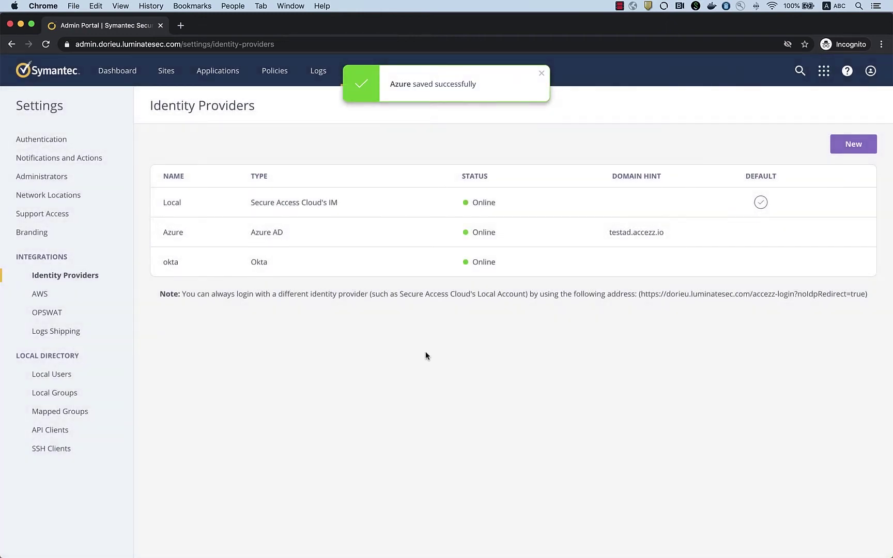
- Check the user's targetWorkstationAzure value (newCompA, comp2, an IP) in Azure Cloud Shell
key("ctrl+Up")
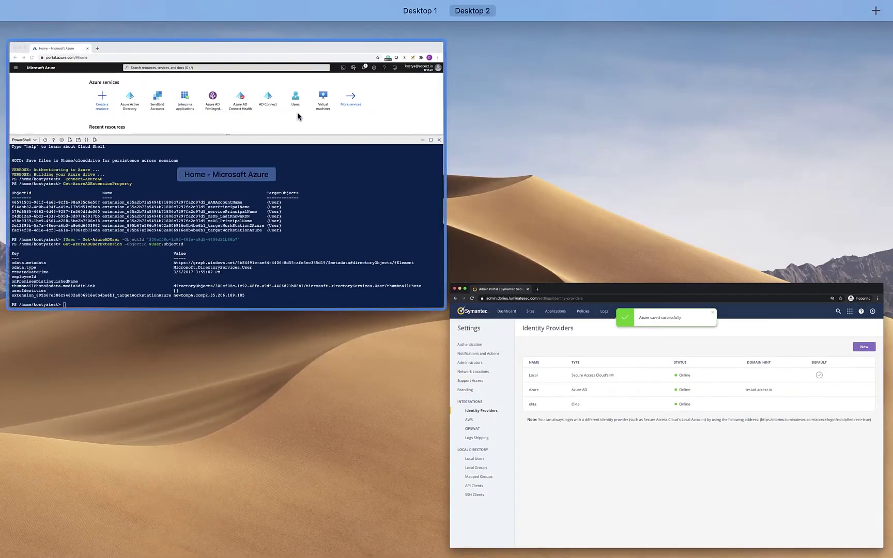
left_click(299, 114)
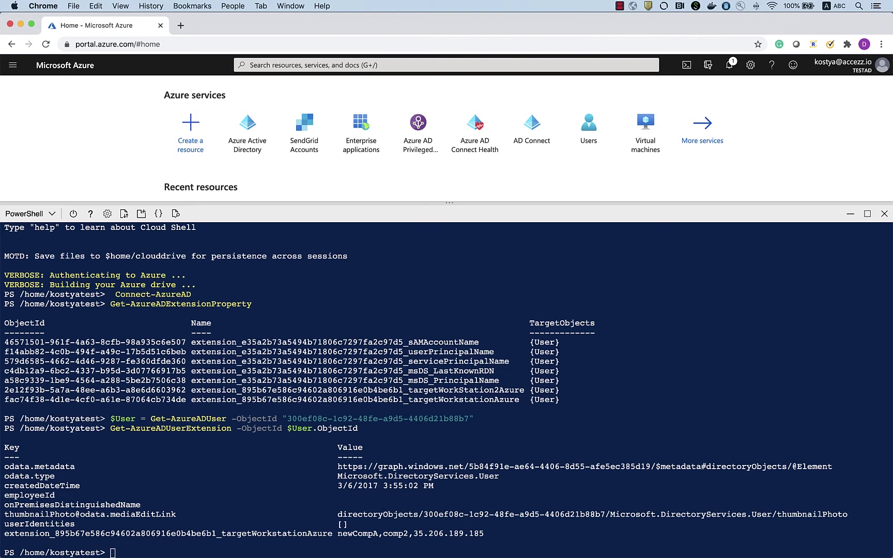
key("super+alt+2")
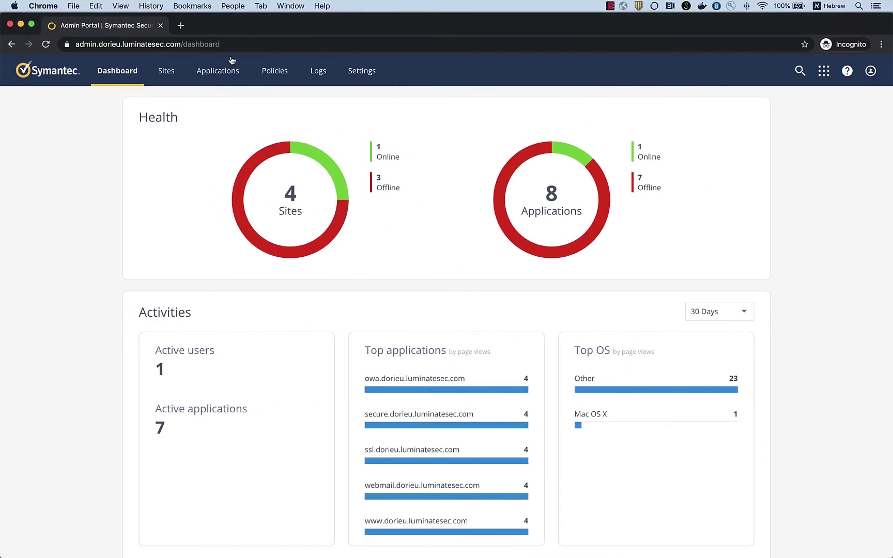
- Create an RDP application named multi-site-a that reaches multiple computers via attribute mapping
left_click(217, 70)
left_click(851, 143)
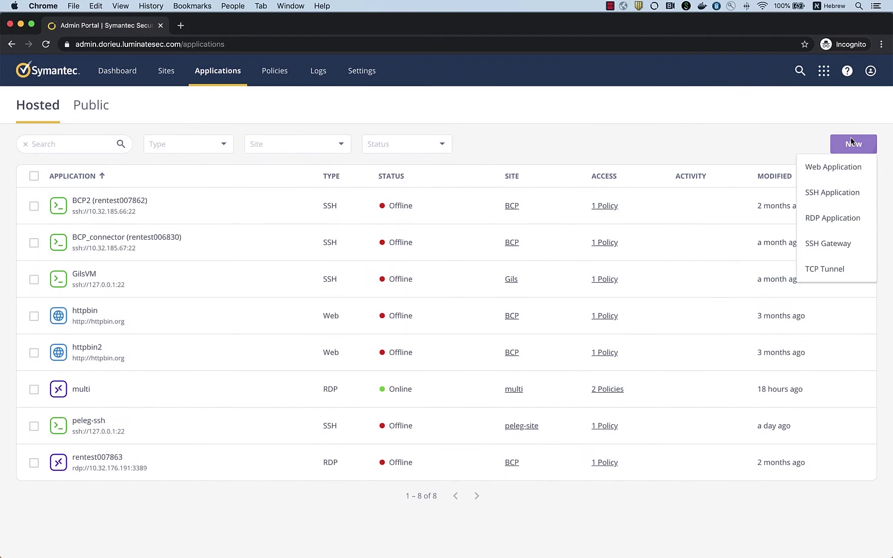
left_click(845, 218)
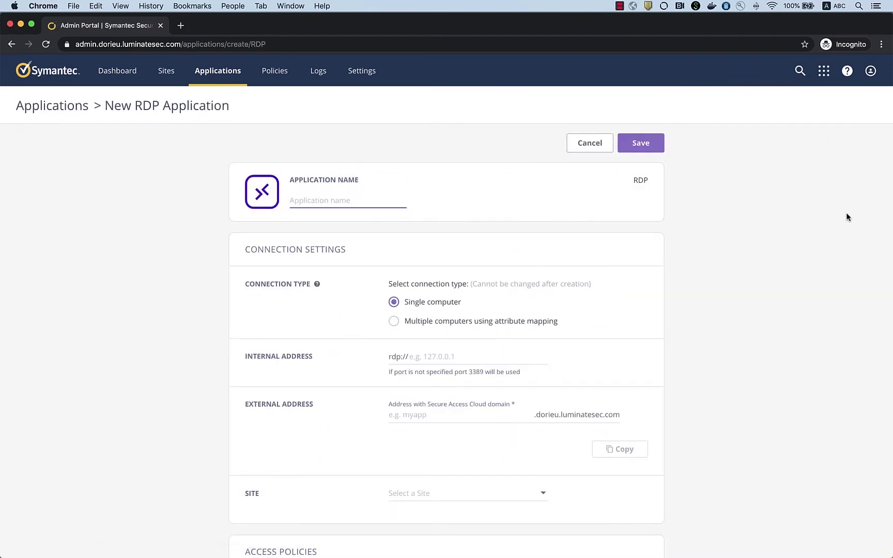
type("multi-site-")
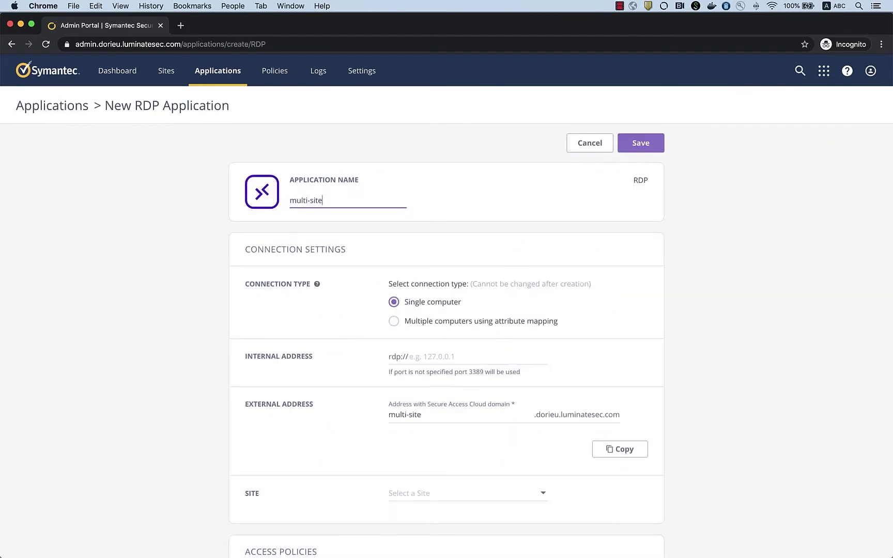
type("a")
left_click(395, 322)
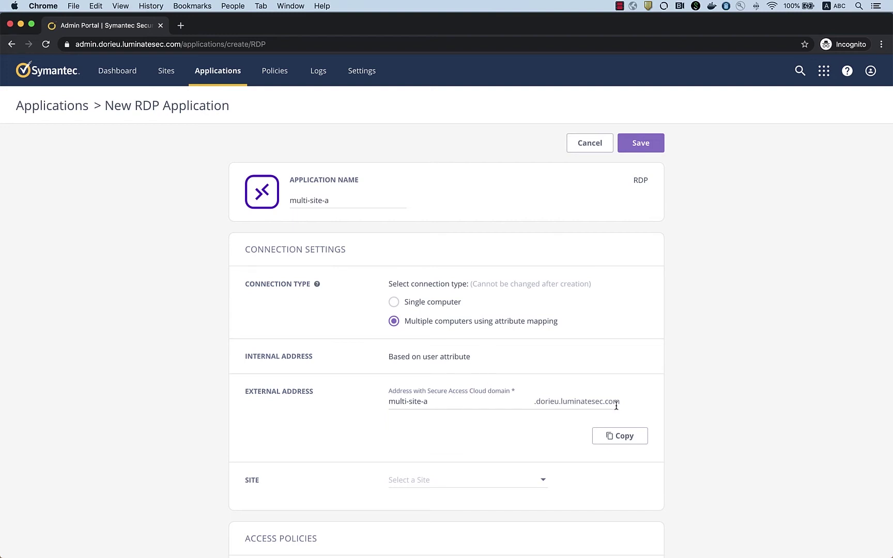
scroll(616, 404, "down", 3)
- Assign multi-site-a to the multi site, add the Multi access policy, and save it
left_click(536, 363)
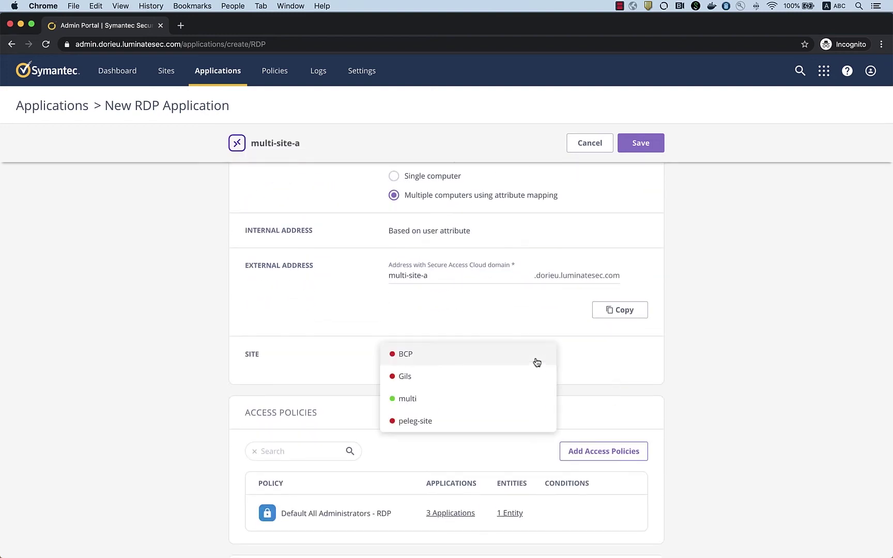
left_click(459, 403)
scroll(458, 403, "down", 2)
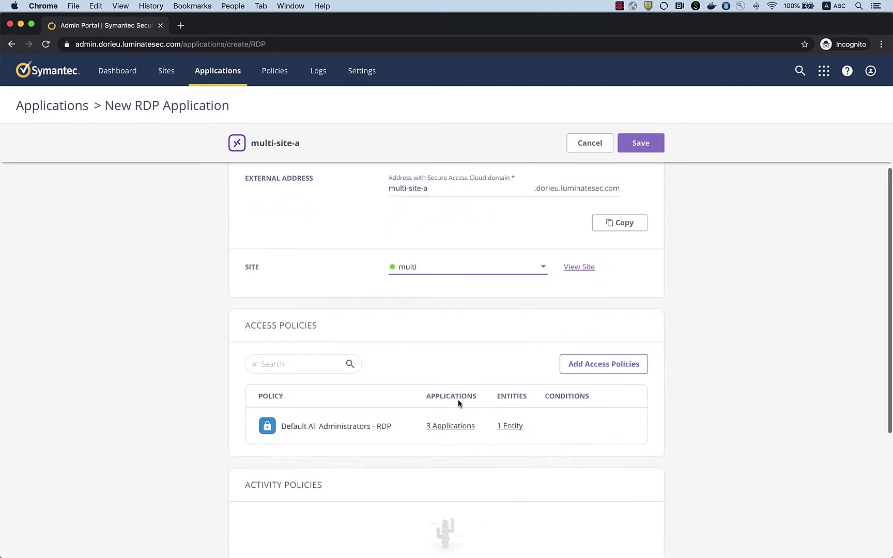
scroll(458, 404, "down", 3)
scroll(458, 404, "down", 3)
scroll(458, 403, "up", 3)
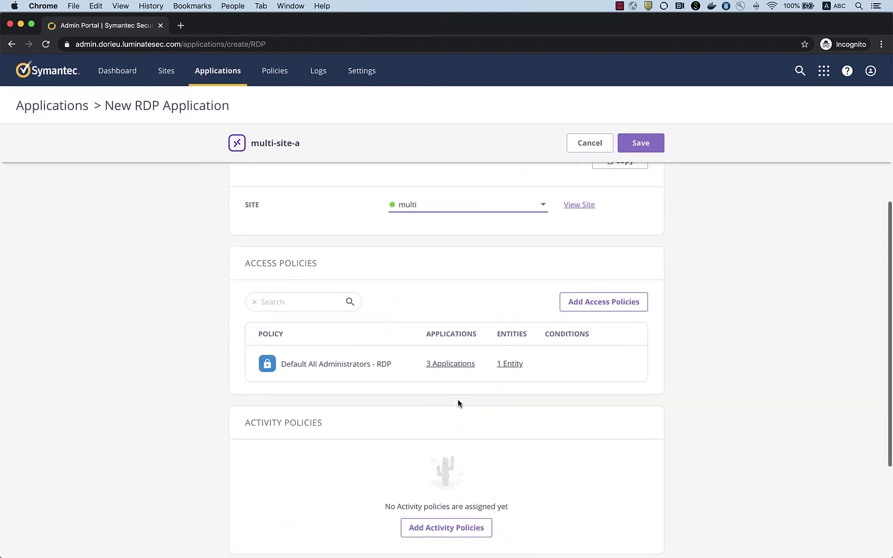
left_click(612, 298)
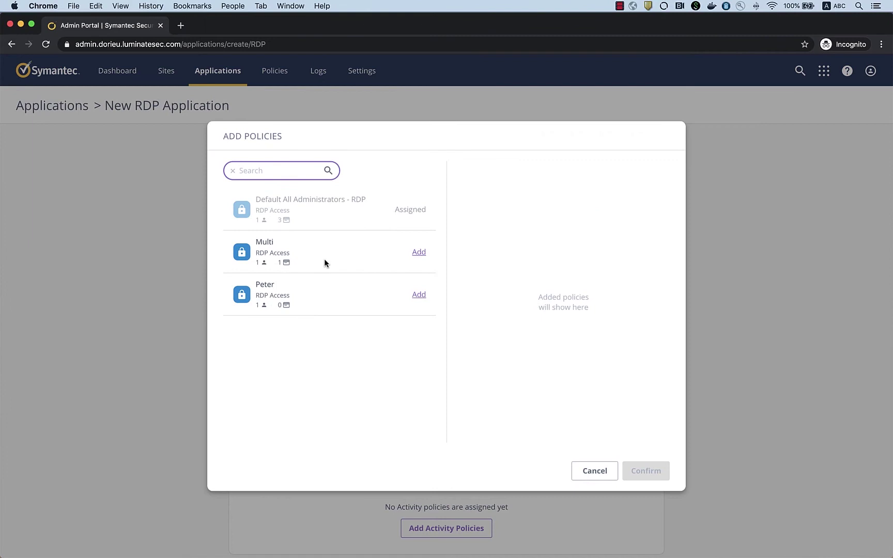
left_click(419, 253)
left_click(653, 473)
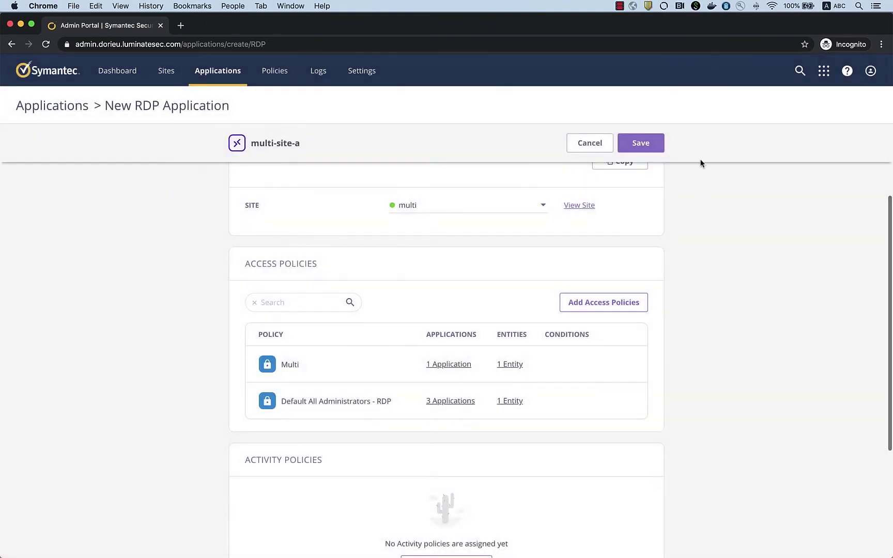
left_click(642, 144)
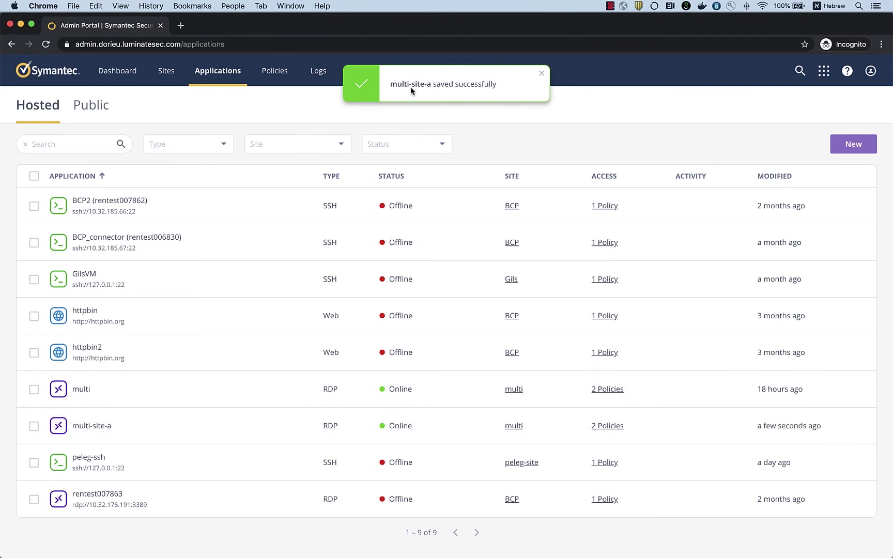
- Download the multi-site-a RDP file with newCompA as the target computer
left_click(823, 75)
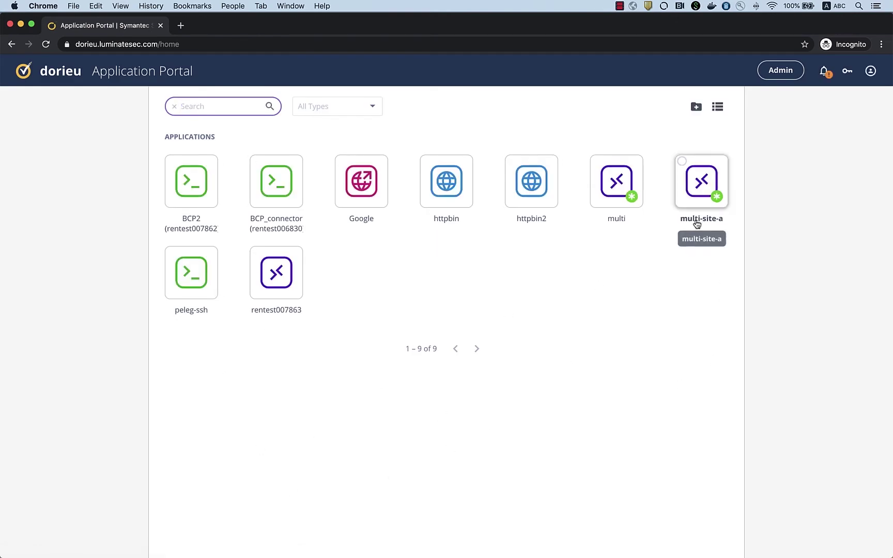
mouse_move(702, 191)
left_click(695, 204)
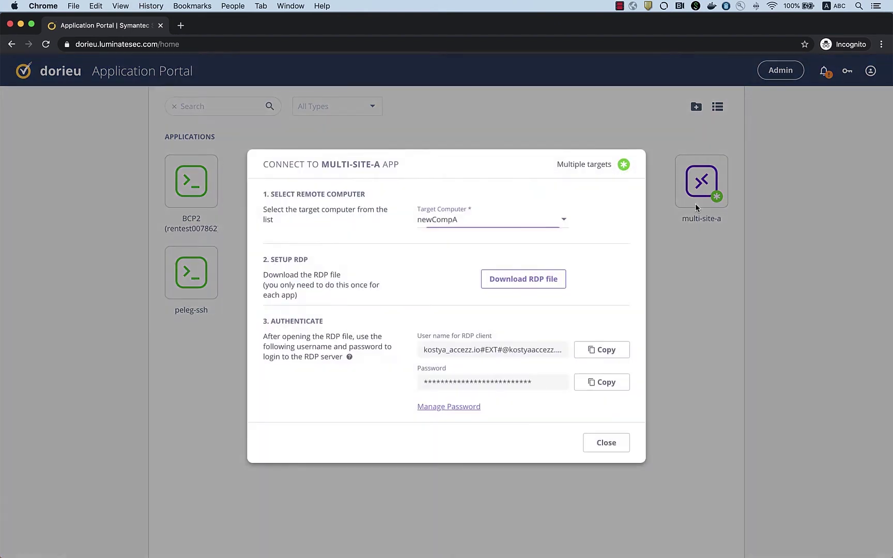
left_click(557, 216)
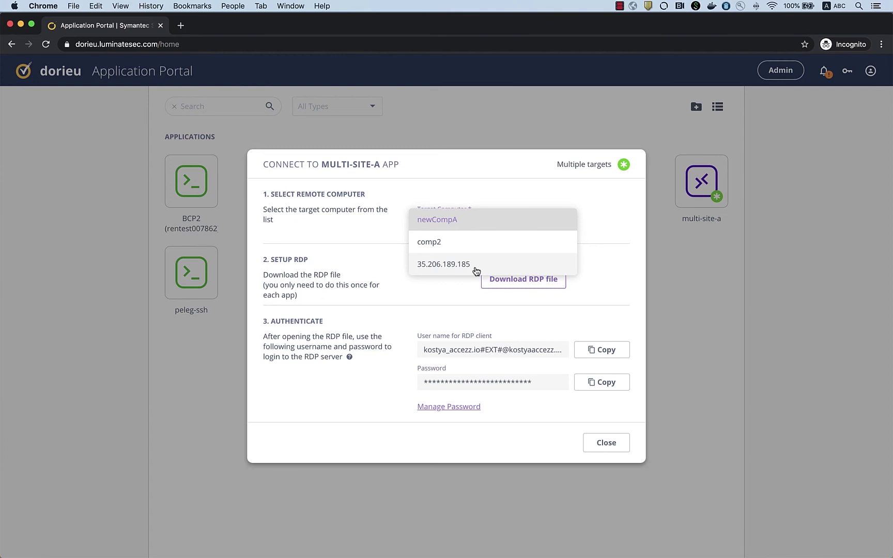
left_click(446, 222)
left_click(525, 285)
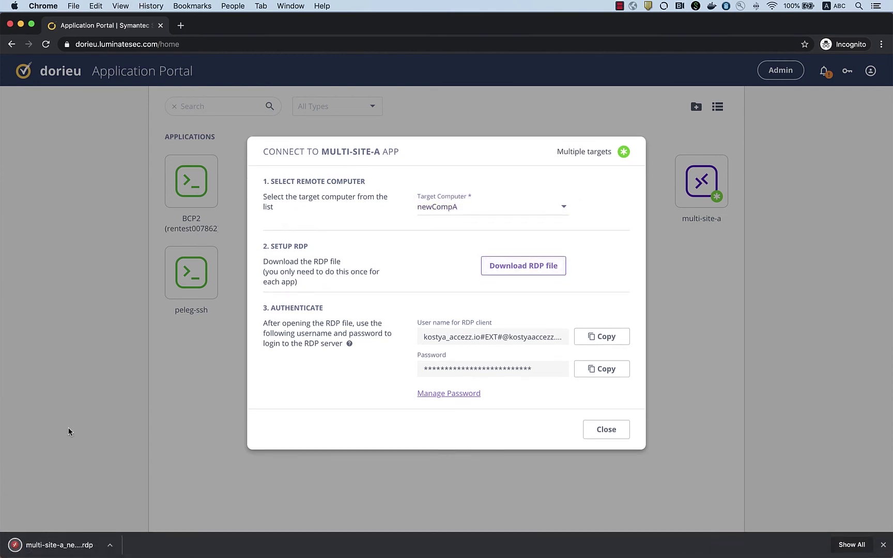
- Open the newCompA RDP file, log in with the portal's username and password, and accept the certificate
left_click(60, 544)
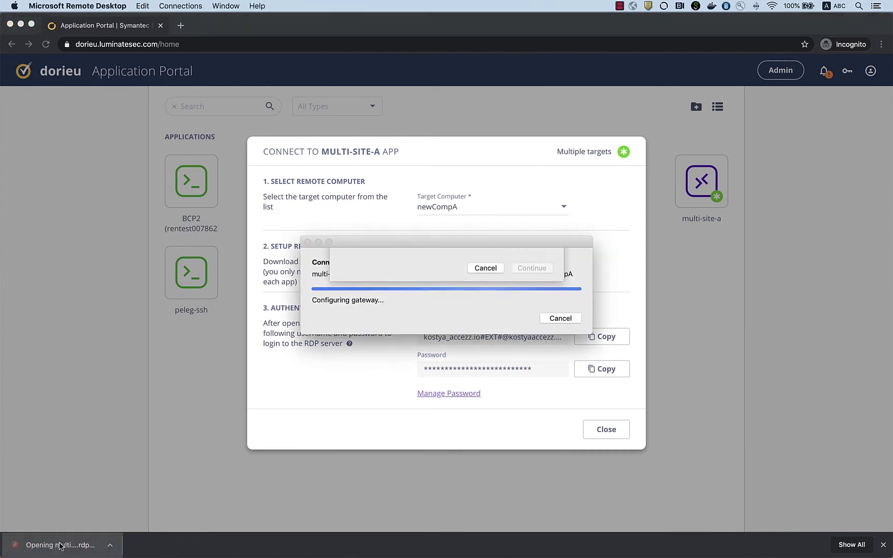
left_click(611, 352)
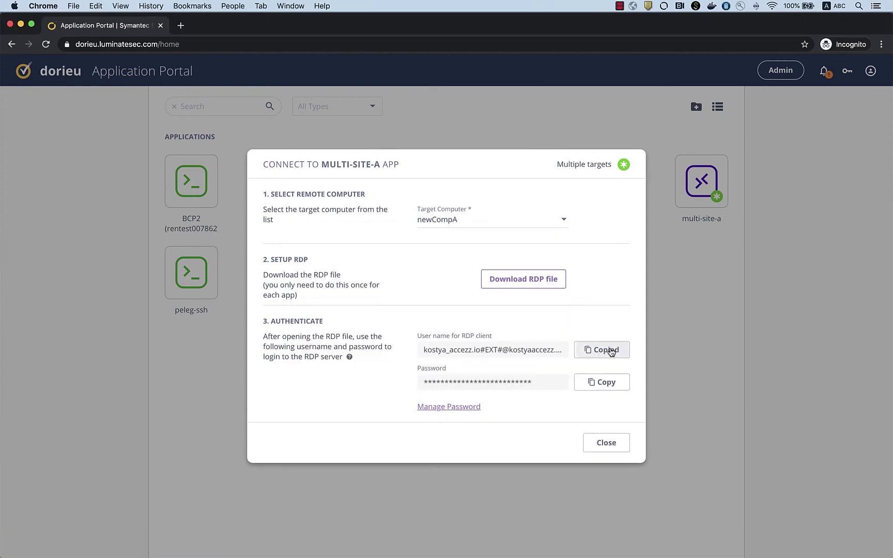
key("super+v")
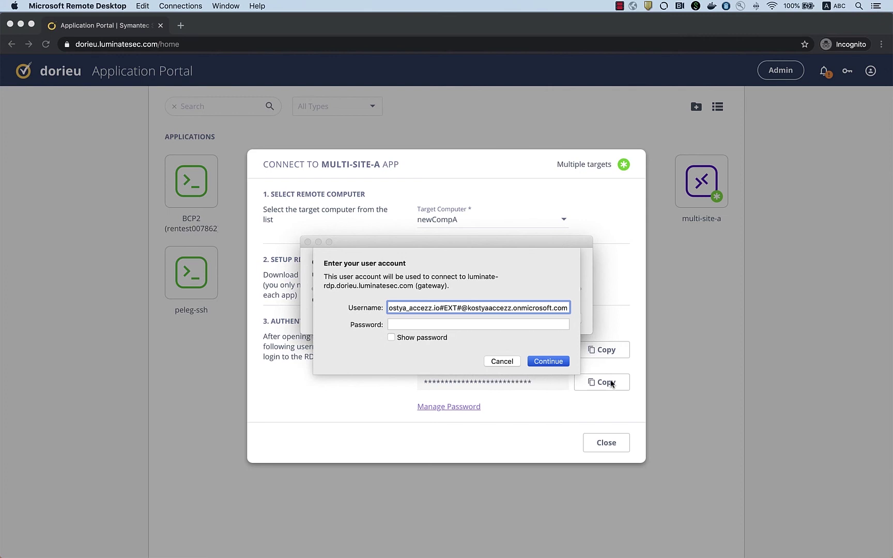
left_click(606, 381)
key("super+Tab")
key("Tab")
key("super+v")
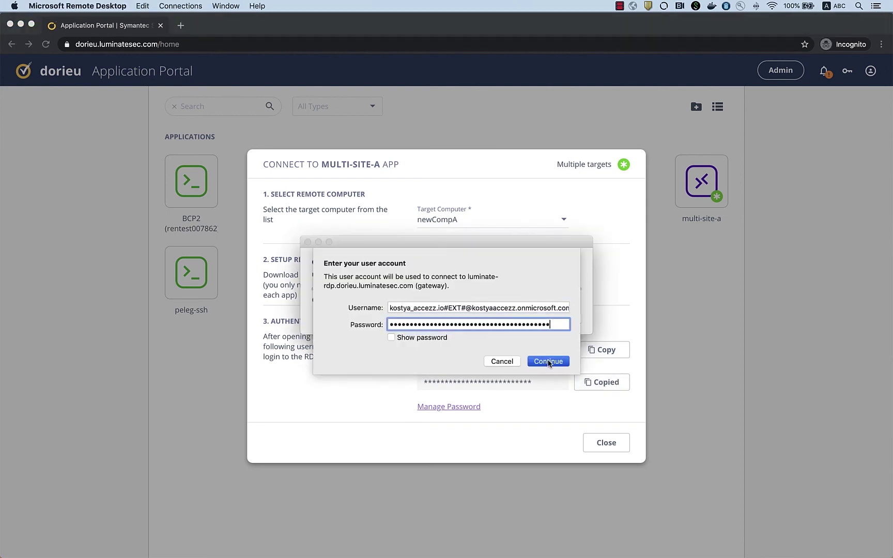
left_click(545, 360)
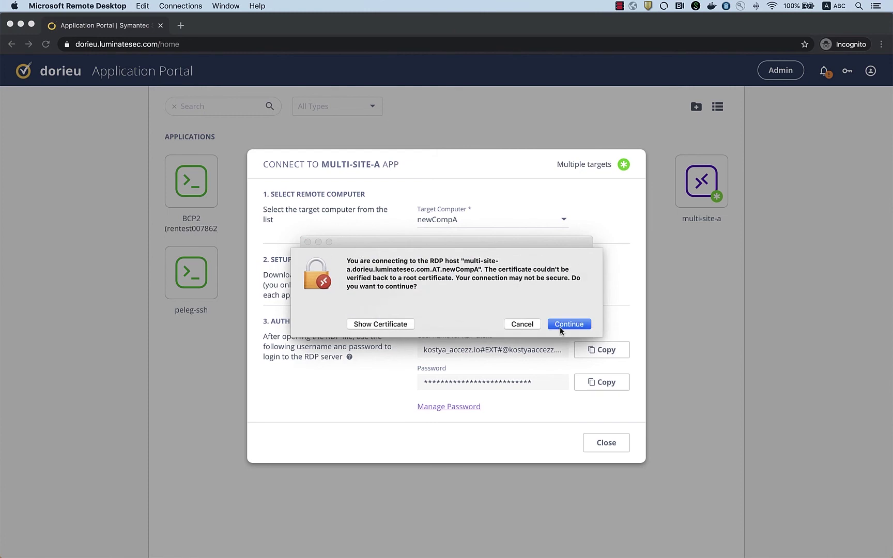
left_click(563, 324)
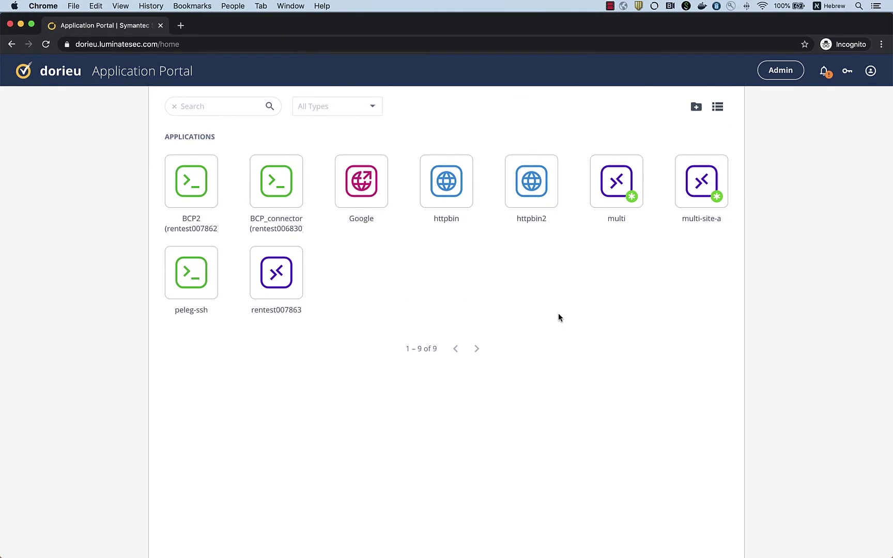
- Download the multi-site-a RDP file with comp2 as the target computer
left_click(695, 188)
left_click(528, 219)
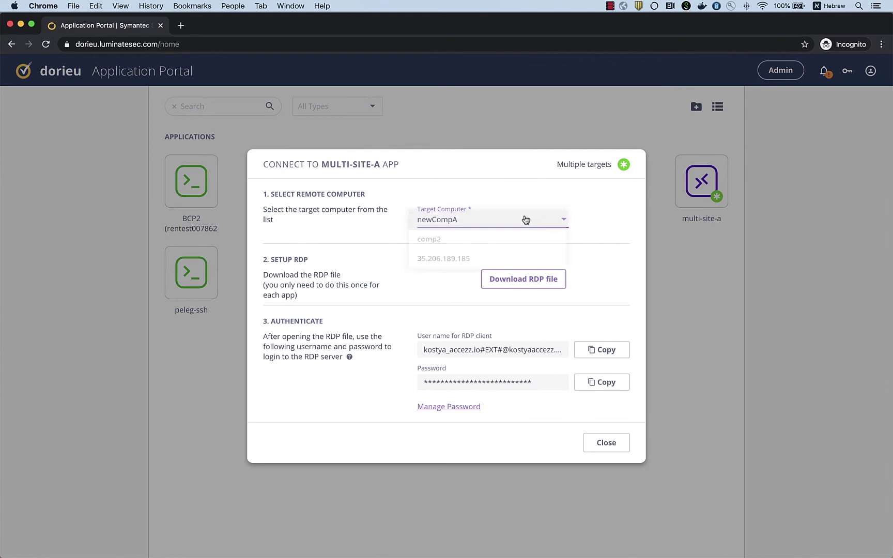
left_click(451, 242)
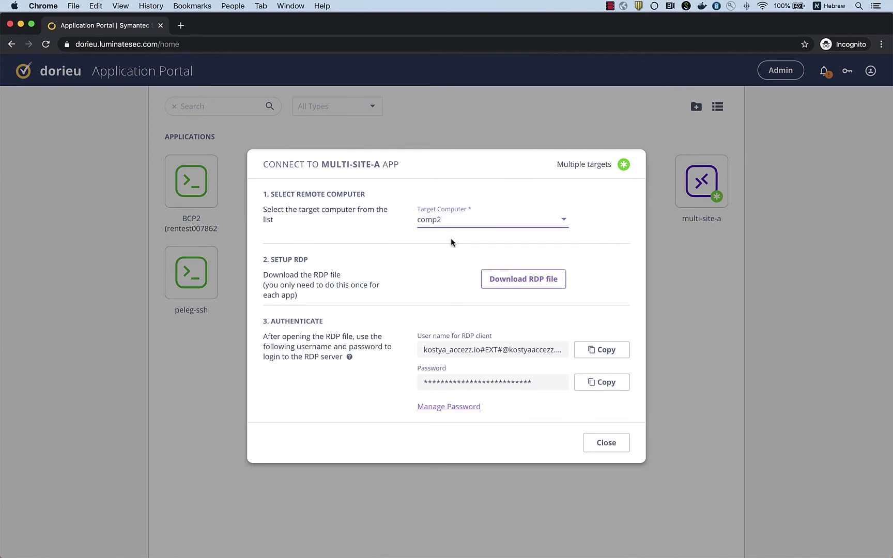
left_click(529, 279)
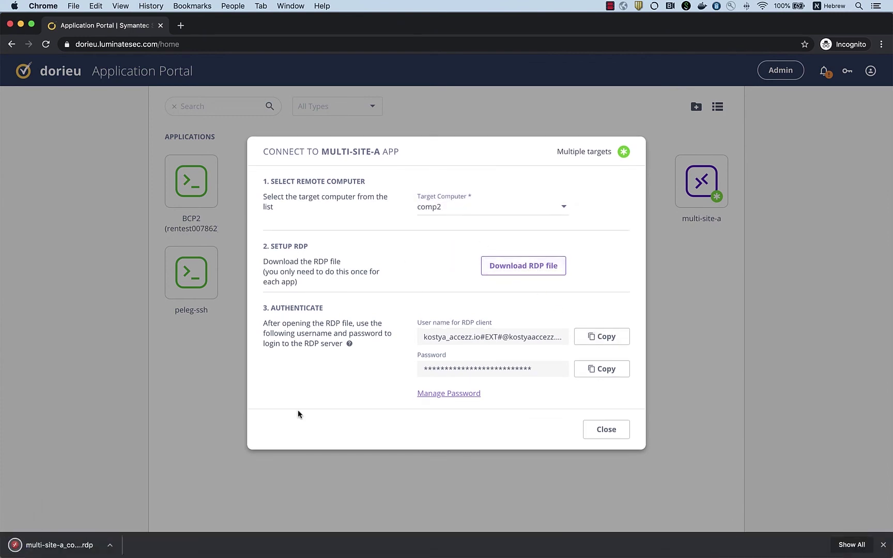
- Open the comp2 RDP file, log in with the portal's credentials, accept the certificate, and leave full screen
left_click(60, 544)
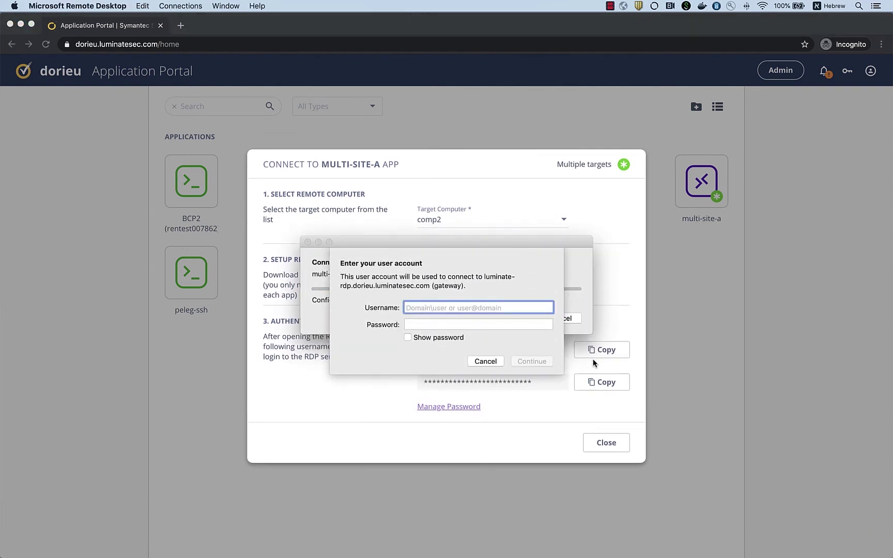
left_click(592, 356)
key("super+Tab")
key("super+v")
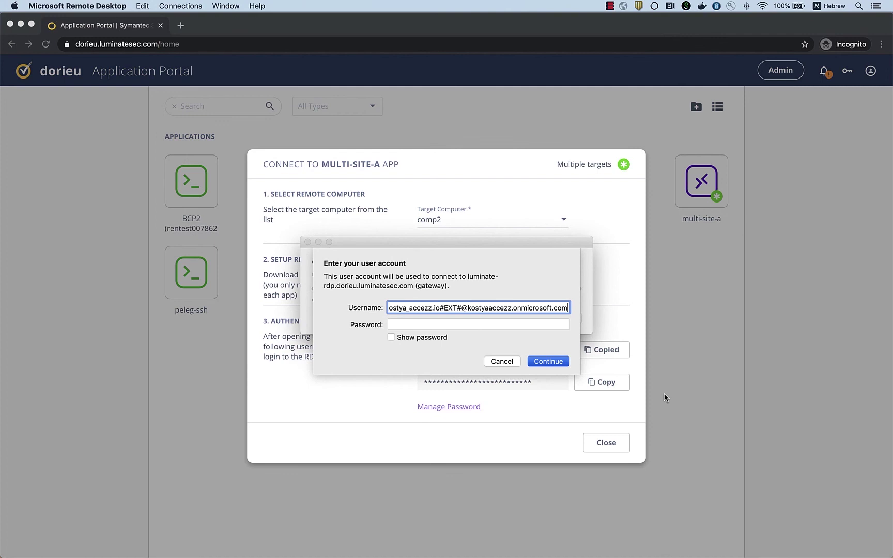
left_click(614, 378)
key("super+Tab")
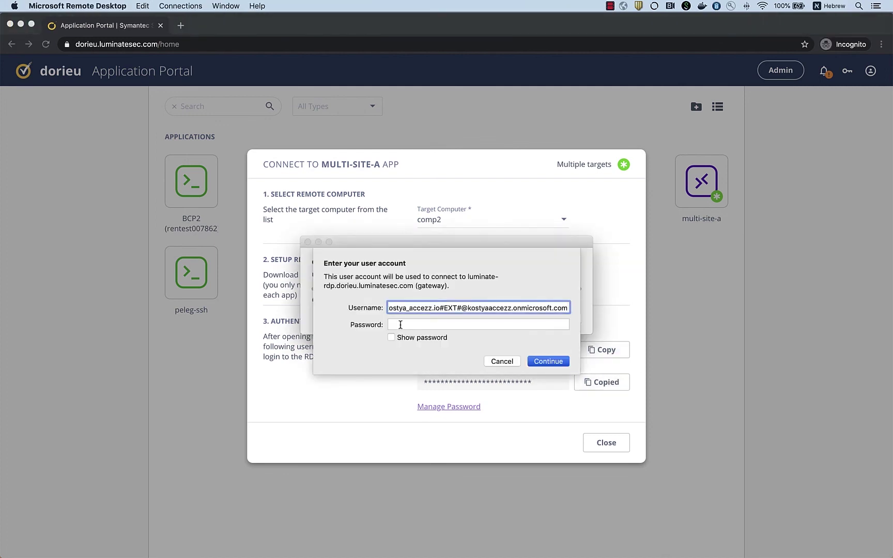
left_click(401, 324)
key("super+v")
left_click(567, 364)
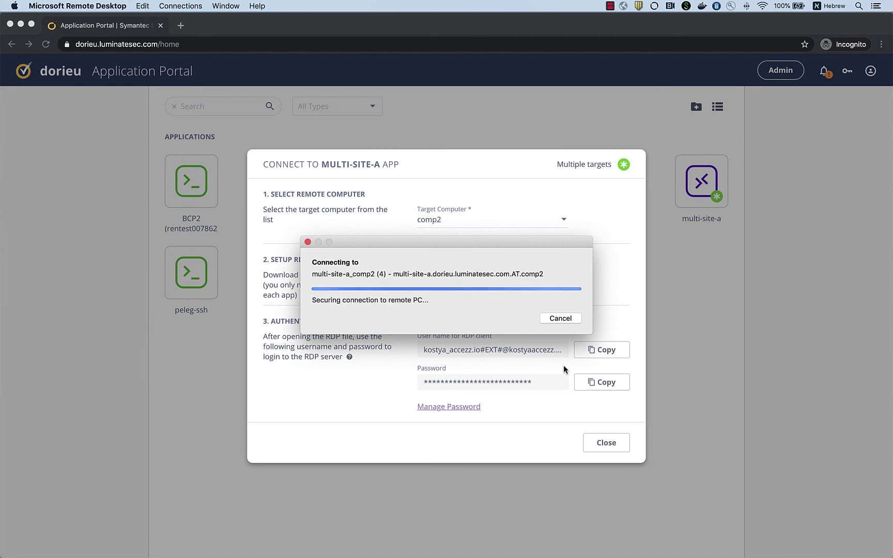
left_click(566, 325)
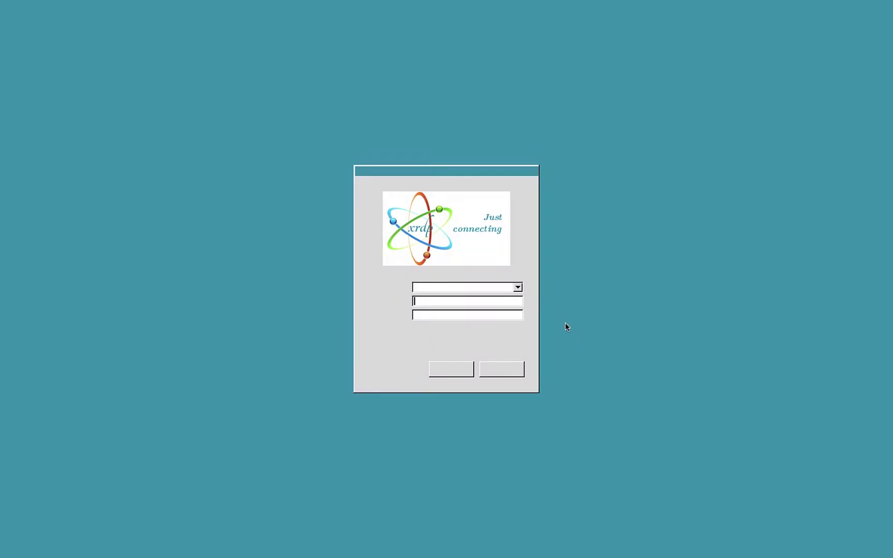
key("ctrl+Left")
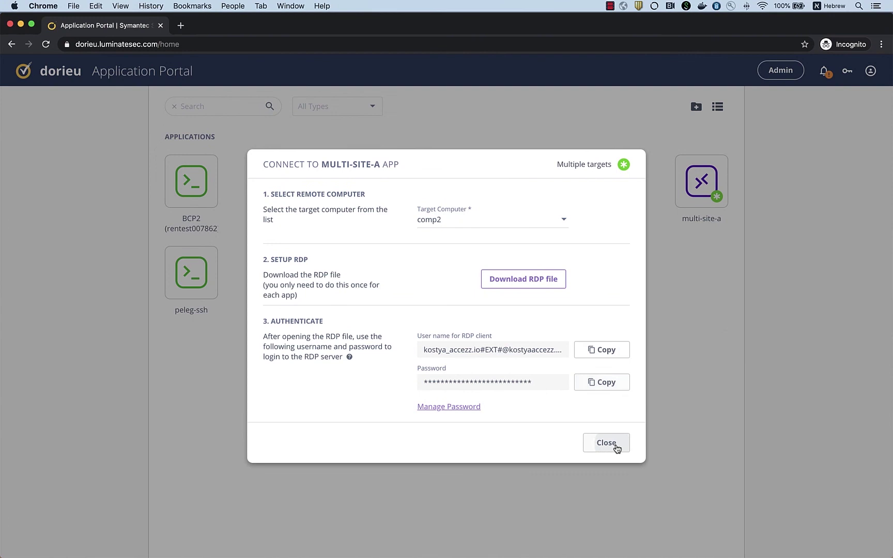
- Close the Connect to multi-site-a dialog
left_click(607, 444)
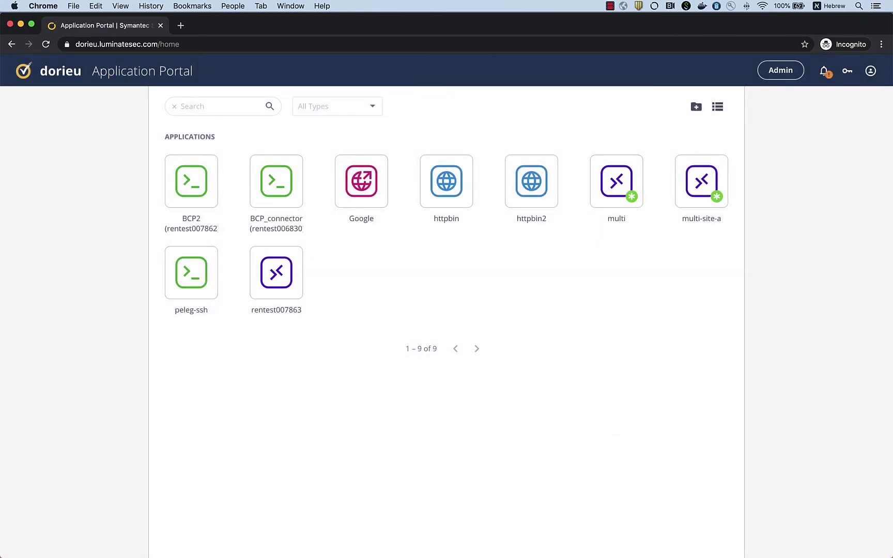